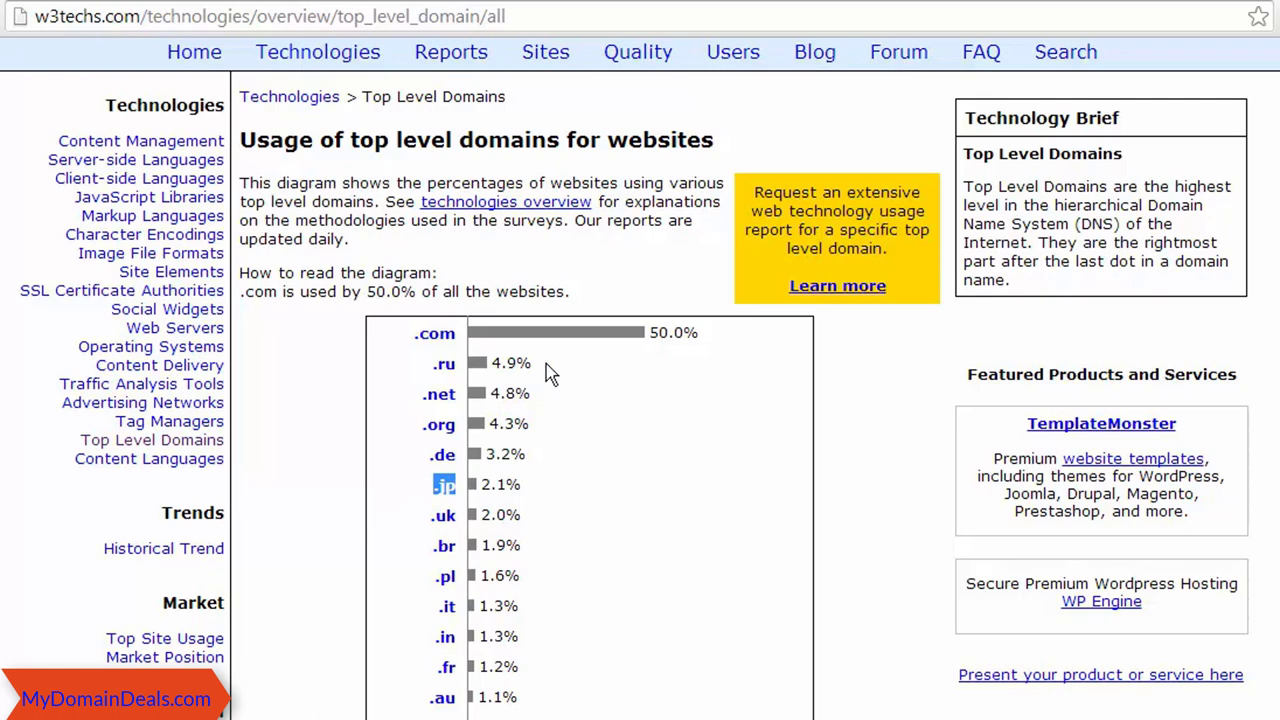
# Review top level domain usage shares on W3Techs, then the COM domain counts on RegistrarStats
pyautogui.click(567, 484)
pyautogui.moveTo(572, 492); pyautogui.dragTo(410, 463)
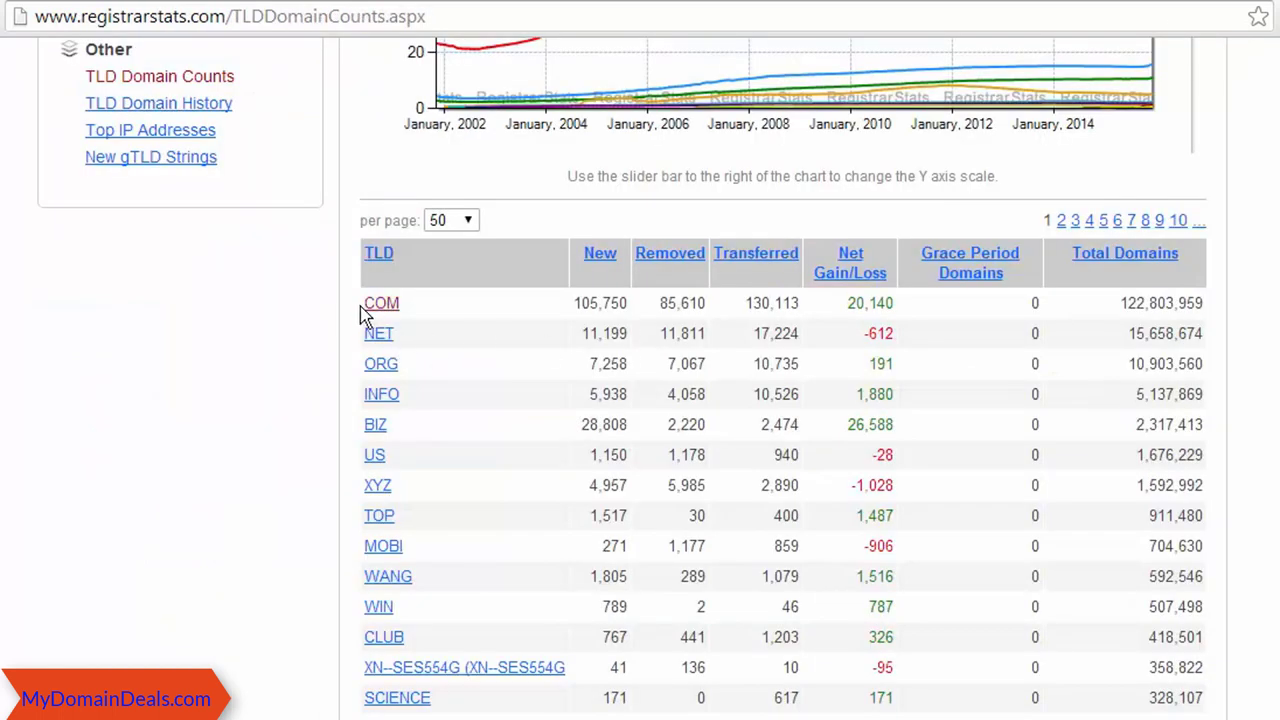
pyautogui.moveTo(363, 314); pyautogui.dragTo(437, 366)
pyautogui.click(438, 370)
pyautogui.moveTo(400, 303); pyautogui.dragTo(366, 303)
pyautogui.moveTo(422, 340); pyautogui.dragTo(420, 363)
pyautogui.click(420, 372)
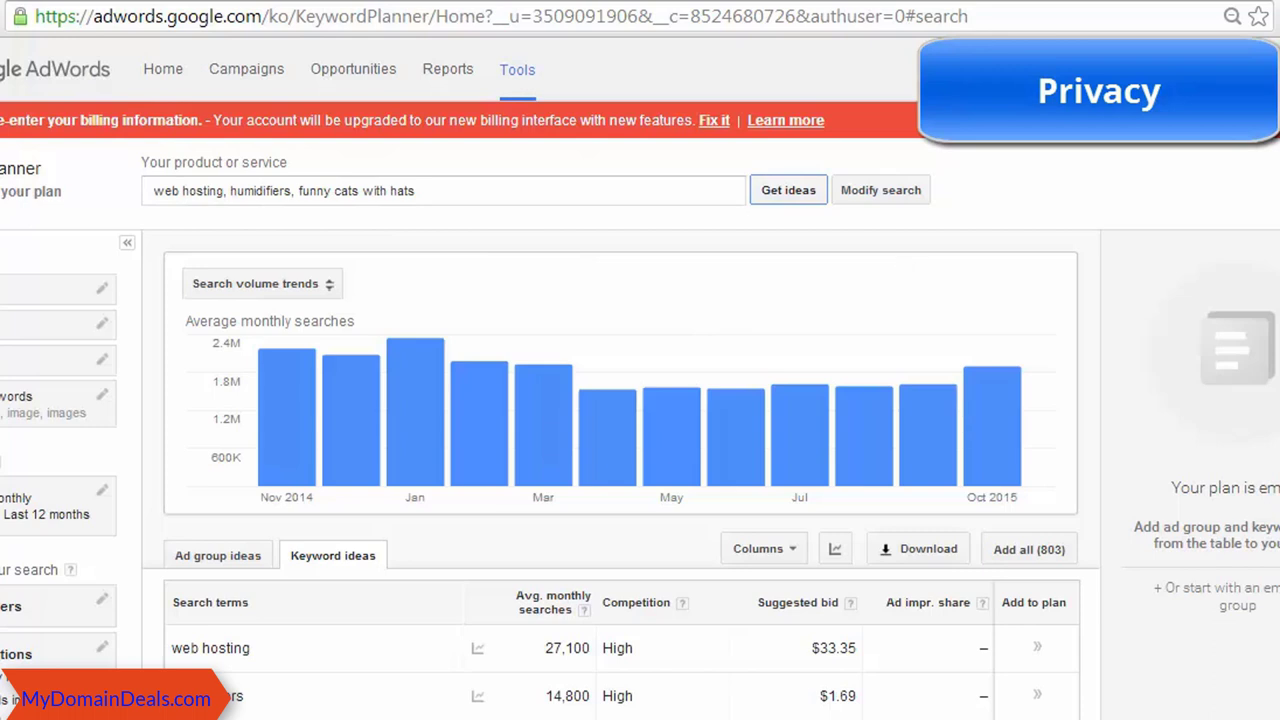
# In Keyword Planner, review the search volume trends chart and the product or service keywords entered
pyautogui.scroll(-1, 675, 400)
pyautogui.scroll(1, 675, 400)
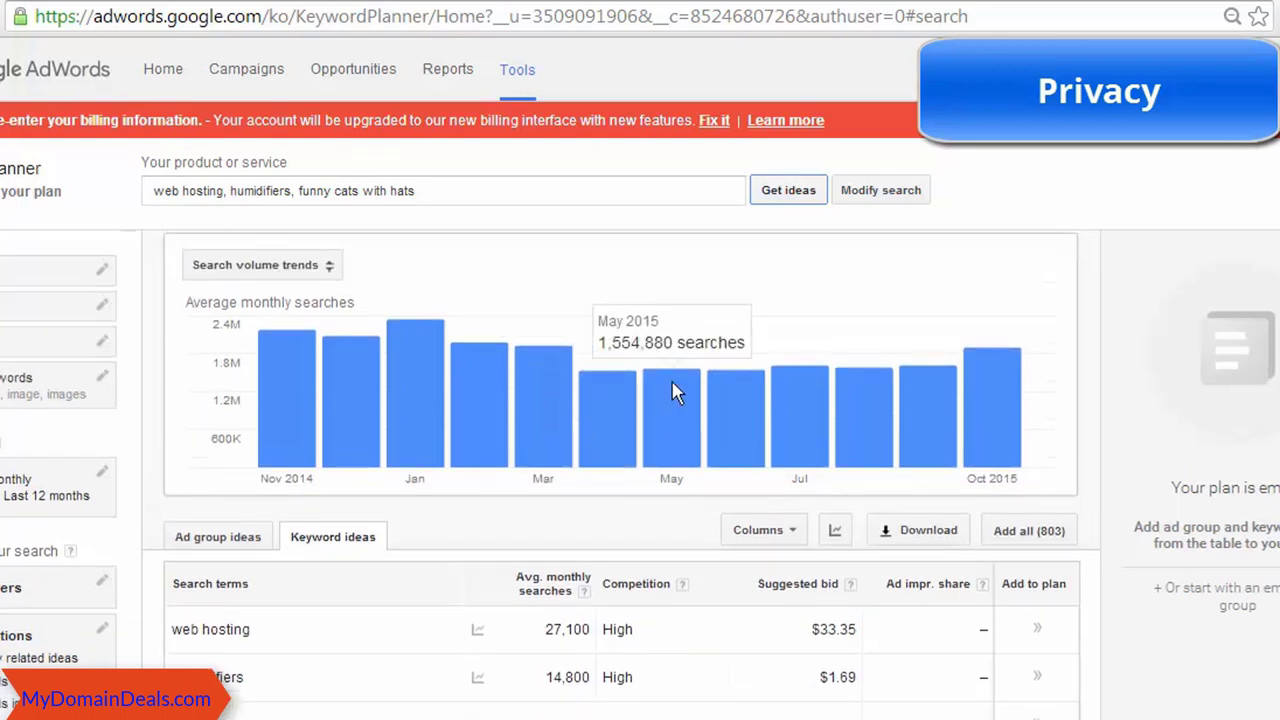
pyautogui.moveTo(478, 195); pyautogui.dragTo(176, 191)
pyautogui.click(419, 190)
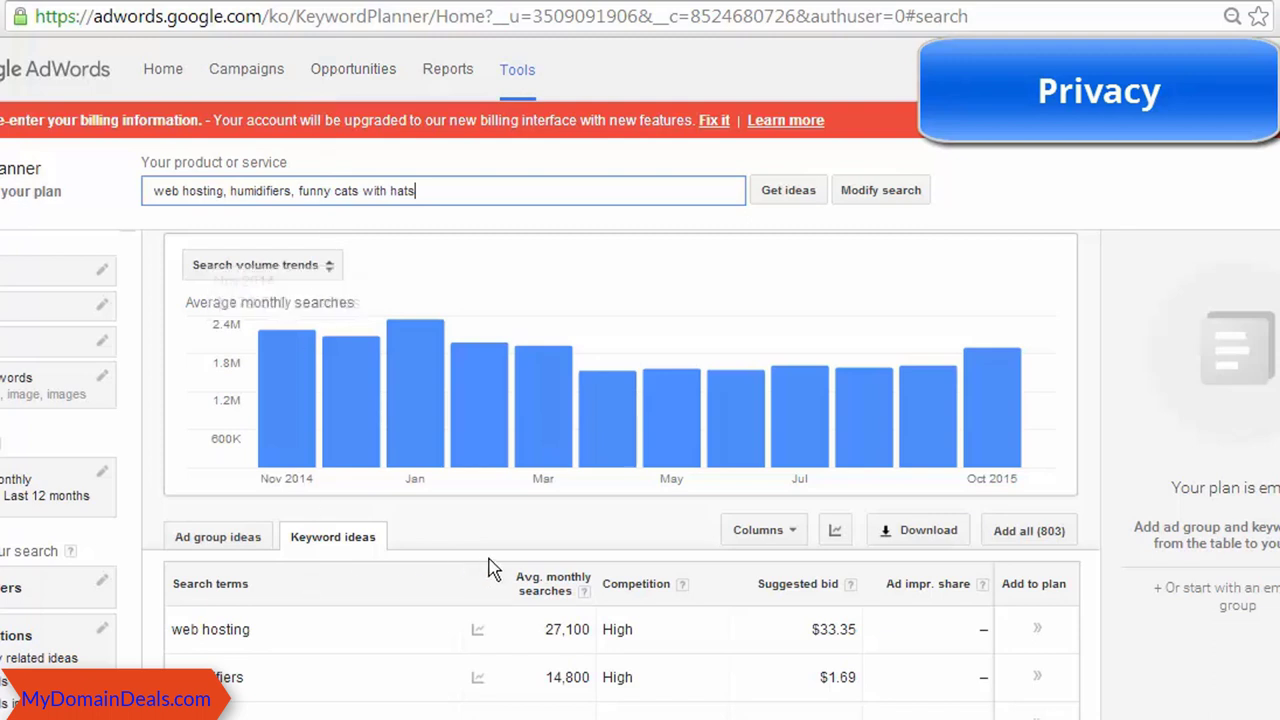
# Sort the keyword ideas by suggested bid and highlight the bid for web hosting
pyautogui.moveTo(515, 577); pyautogui.dragTo(540, 606)
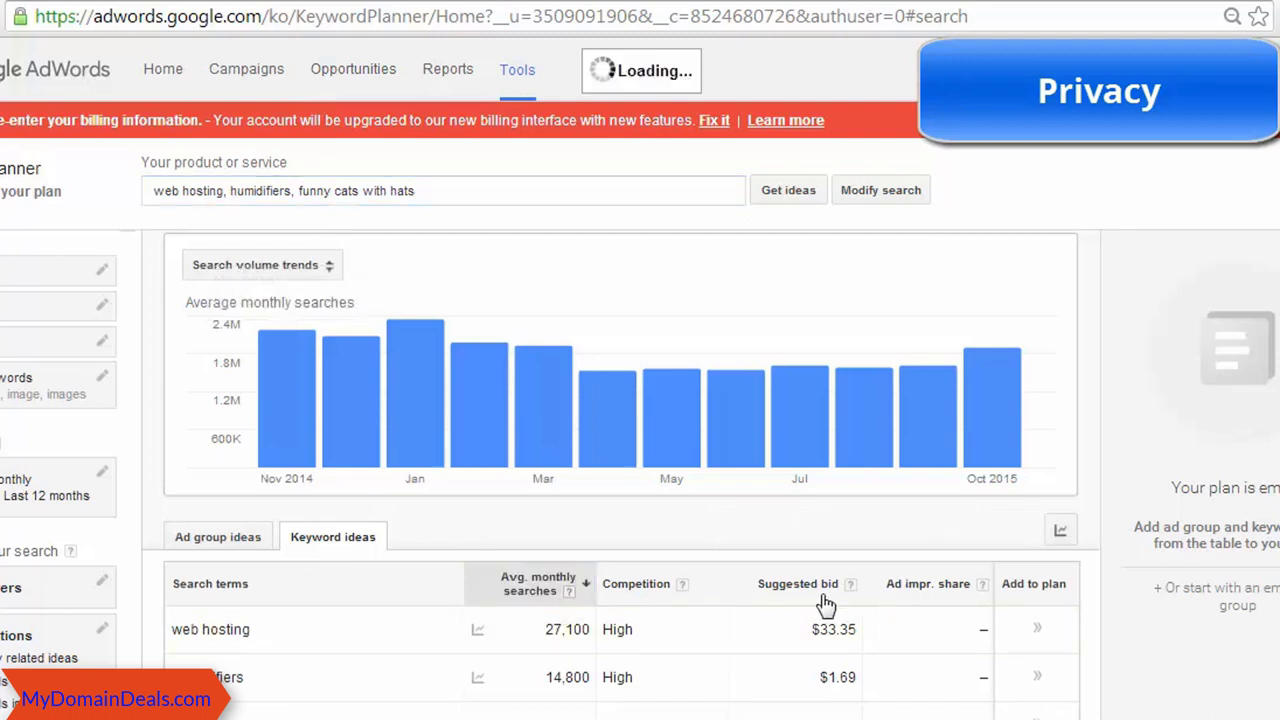
pyautogui.click(742, 592)
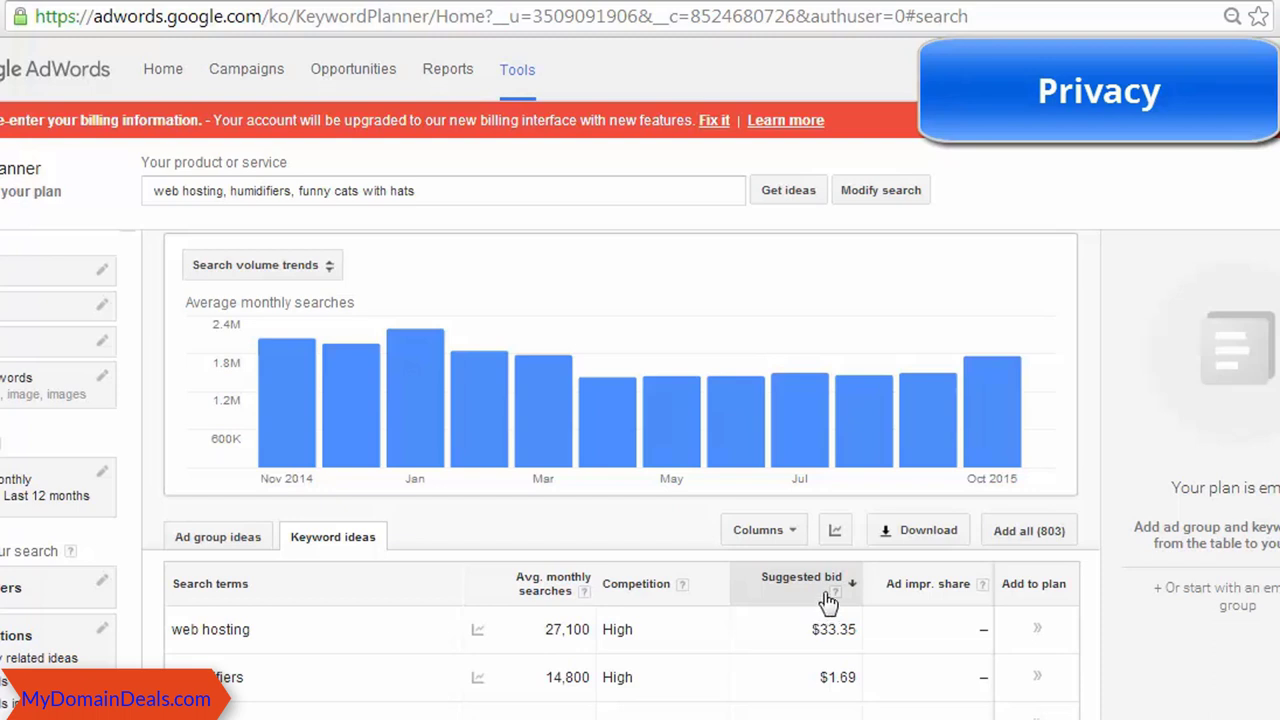
pyautogui.click(812, 632)
pyautogui.moveTo(811, 626); pyautogui.dragTo(856, 626)
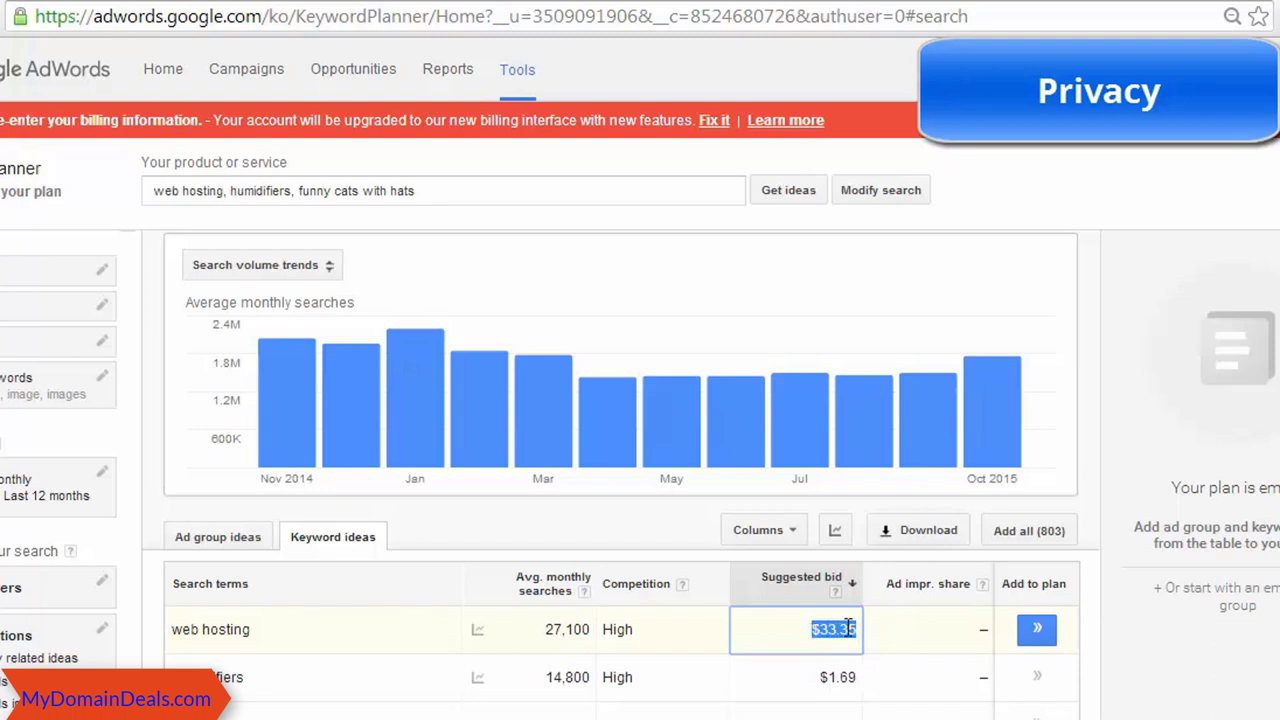
pyautogui.click(818, 638)
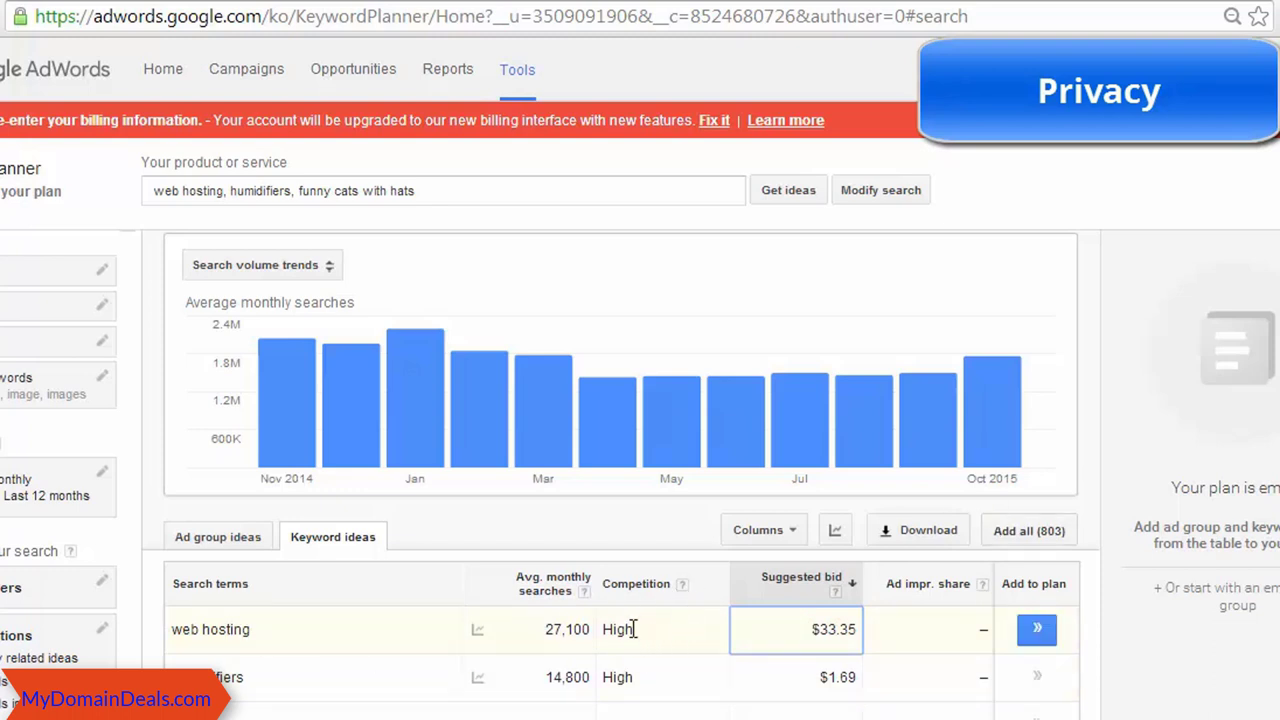
# Examine the suggested bid and average monthly searches for the humidifiers keyword
pyautogui.moveTo(760, 414)
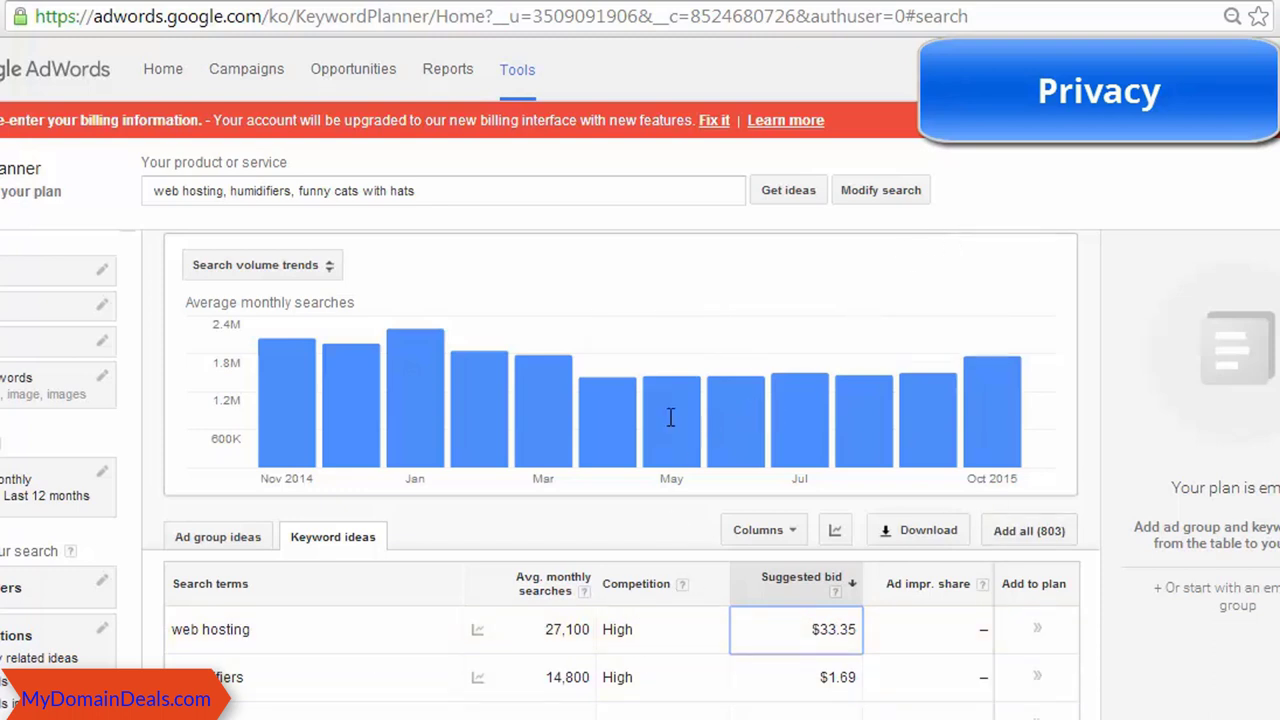
pyautogui.moveTo(236, 629)
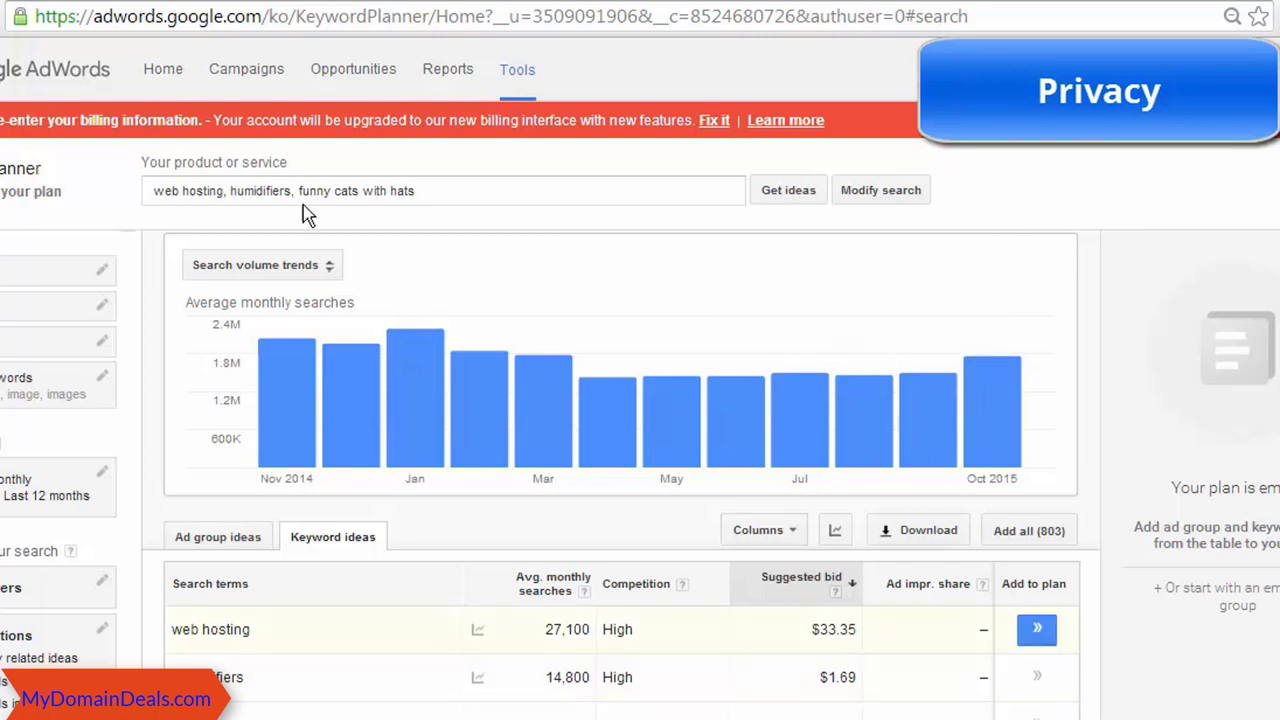
pyautogui.moveTo(990, 375)
pyautogui.scroll(-1, 340, 568)
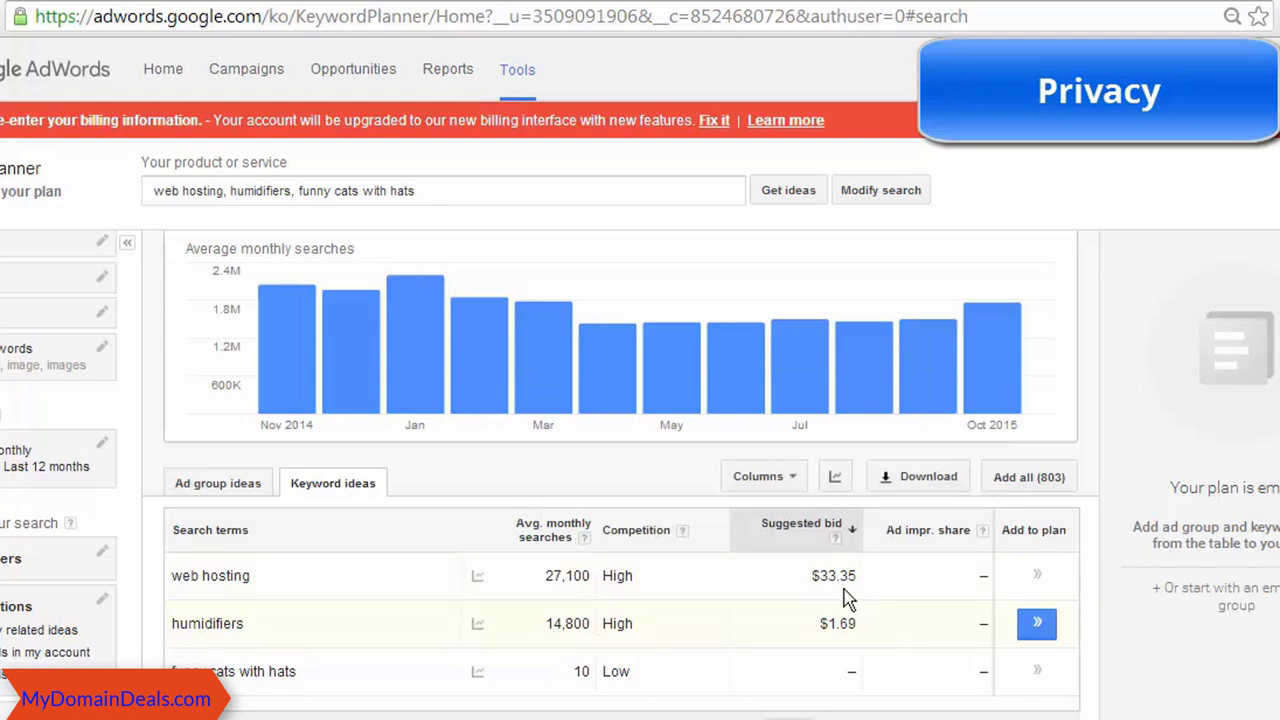
pyautogui.click(826, 624)
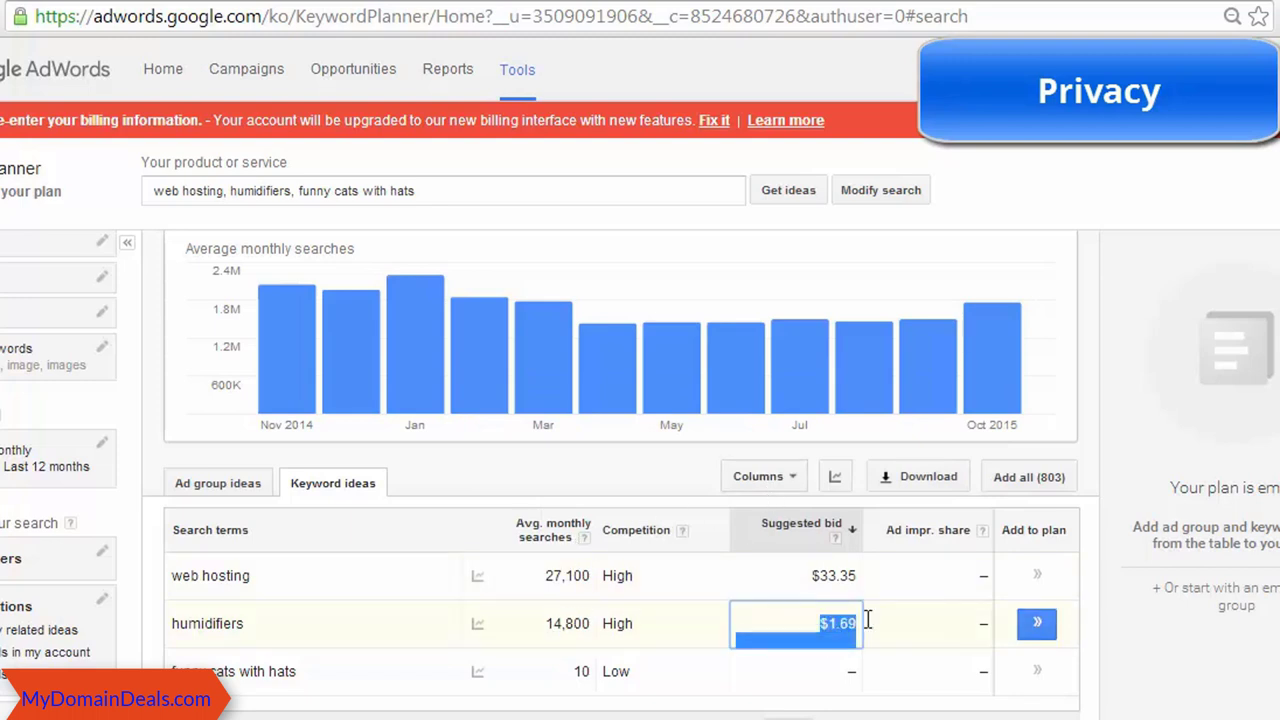
pyautogui.click(810, 628)
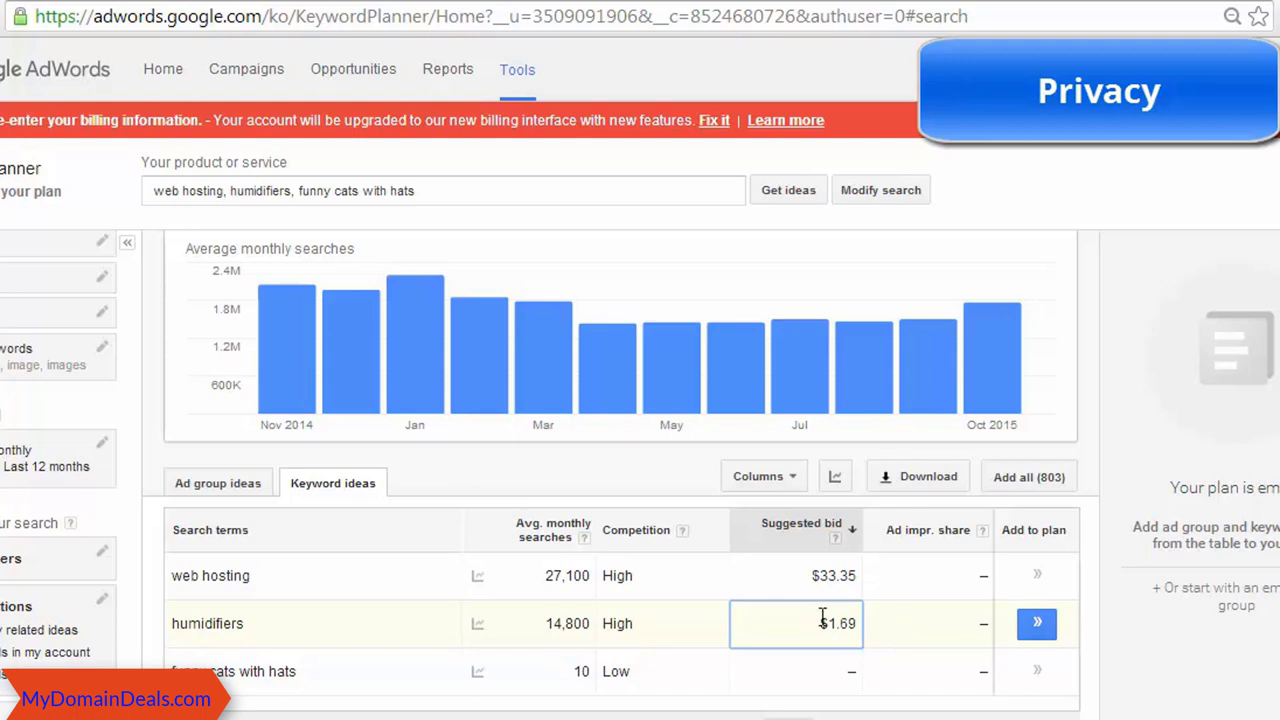
pyautogui.moveTo(820, 621); pyautogui.dragTo(856, 621)
pyautogui.moveTo(549, 623); pyautogui.dragTo(592, 623)
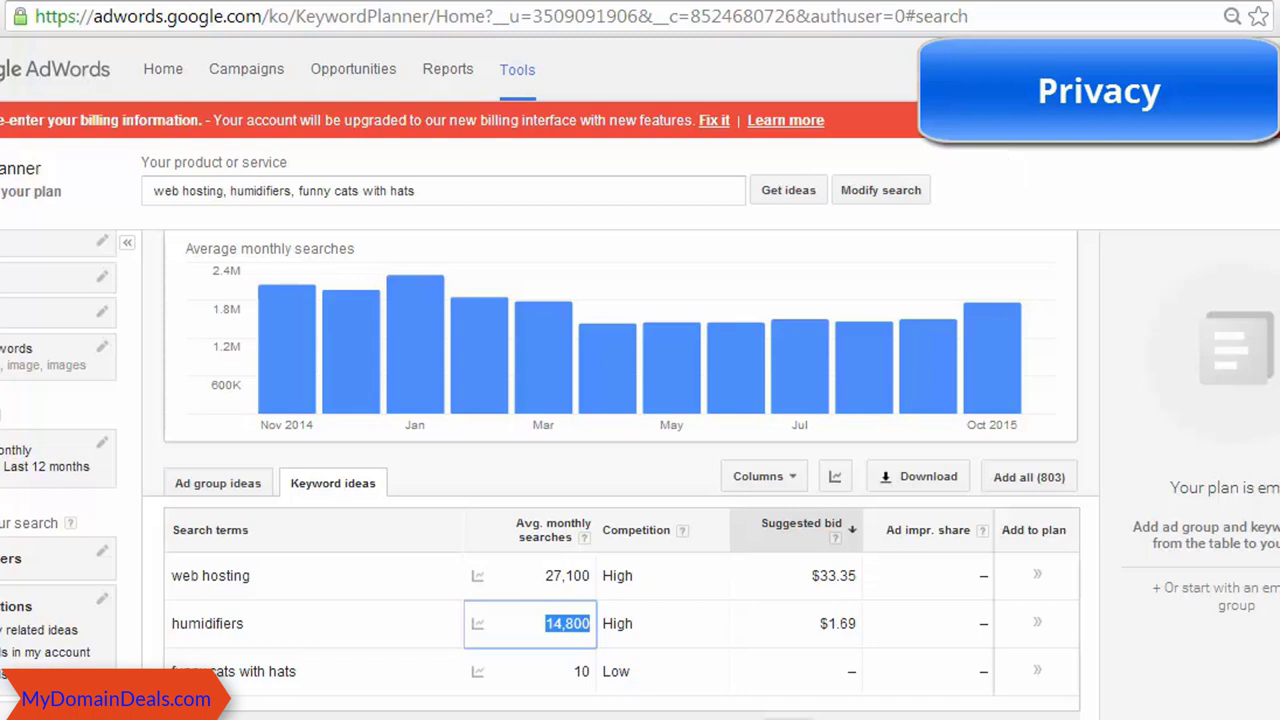
pyautogui.click(940, 188)
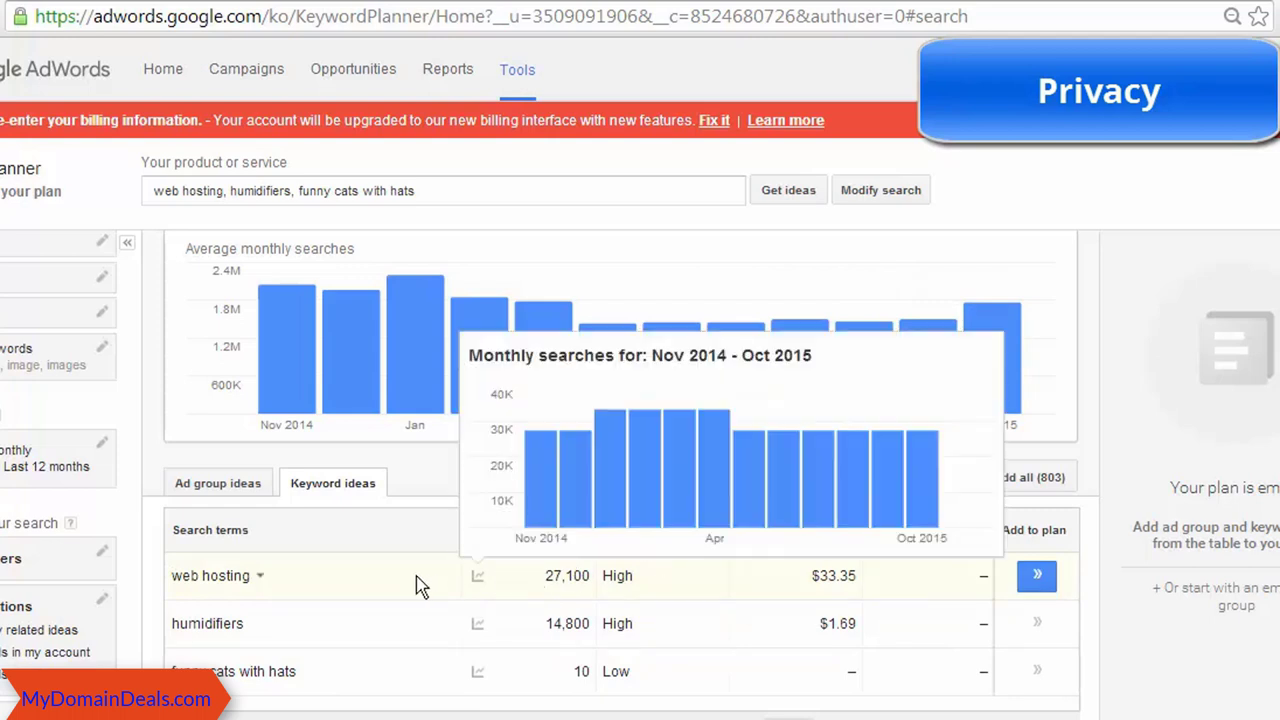
# Examine the average monthly searches, competition and suggested bid for the keyword funny cats with hats
pyautogui.moveTo(545, 422)
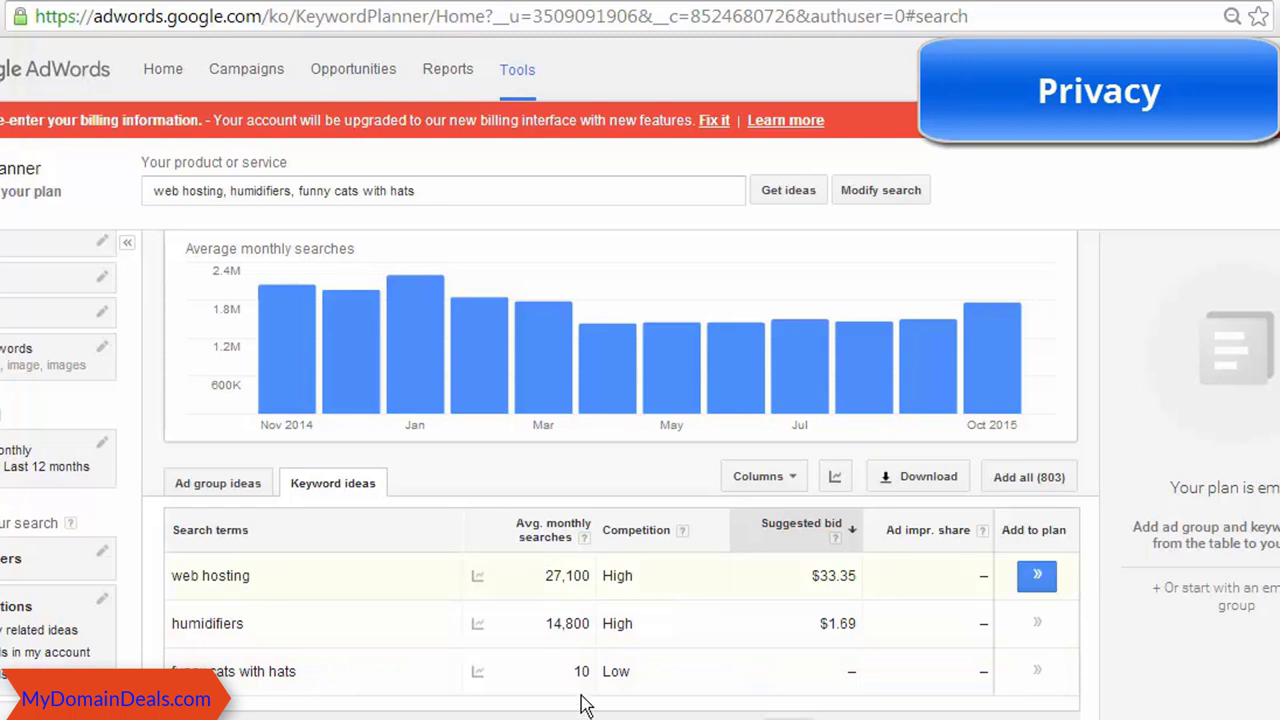
pyautogui.moveTo(570, 675); pyautogui.dragTo(640, 674)
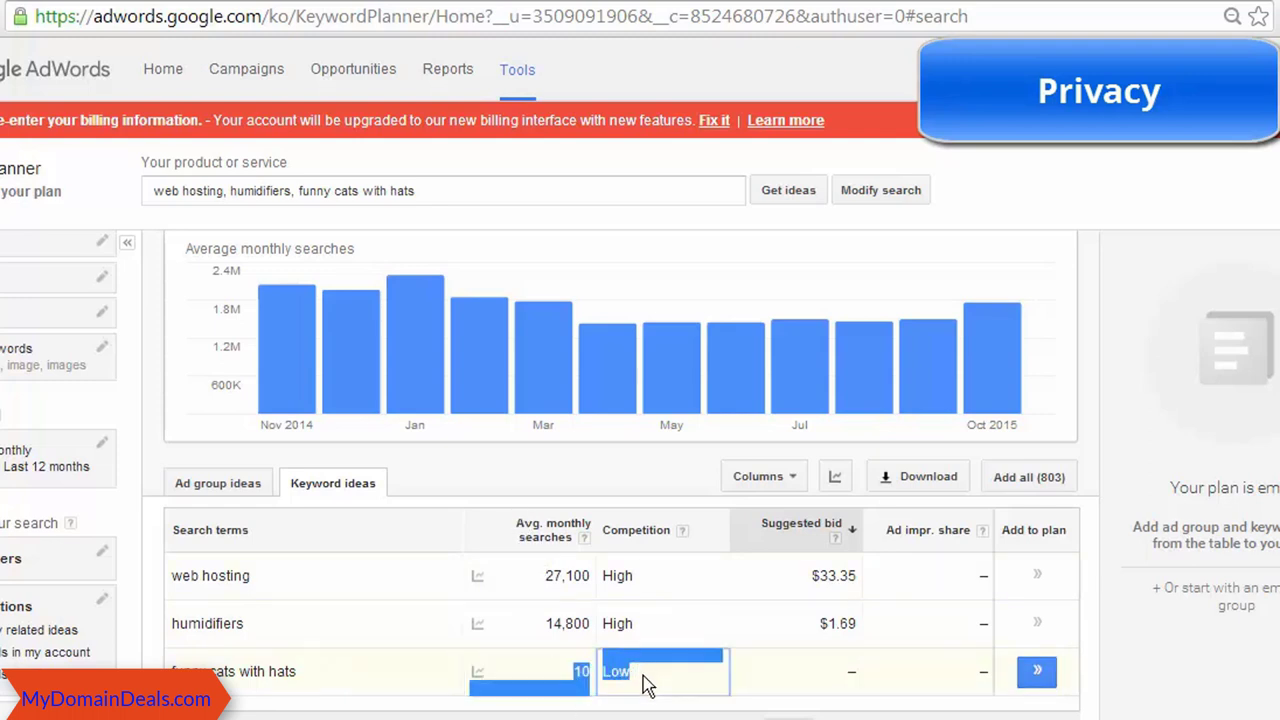
pyautogui.click(655, 690)
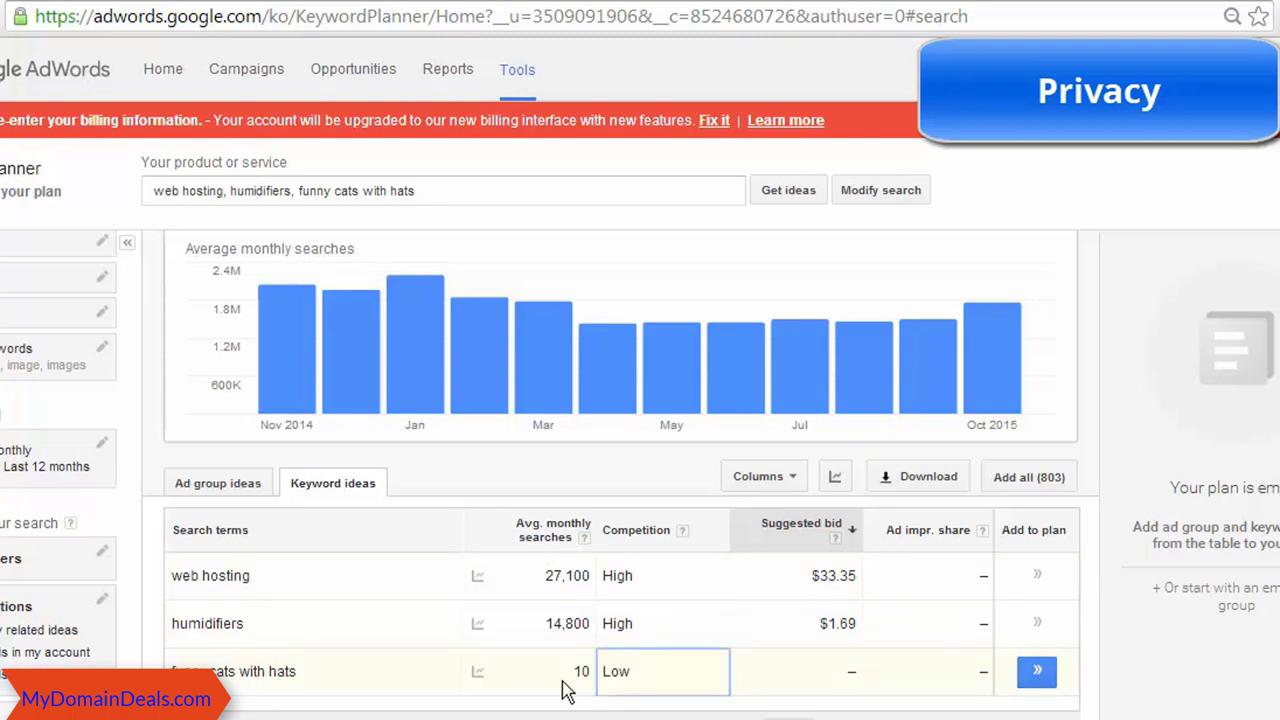
pyautogui.moveTo(572, 683); pyautogui.dragTo(612, 667)
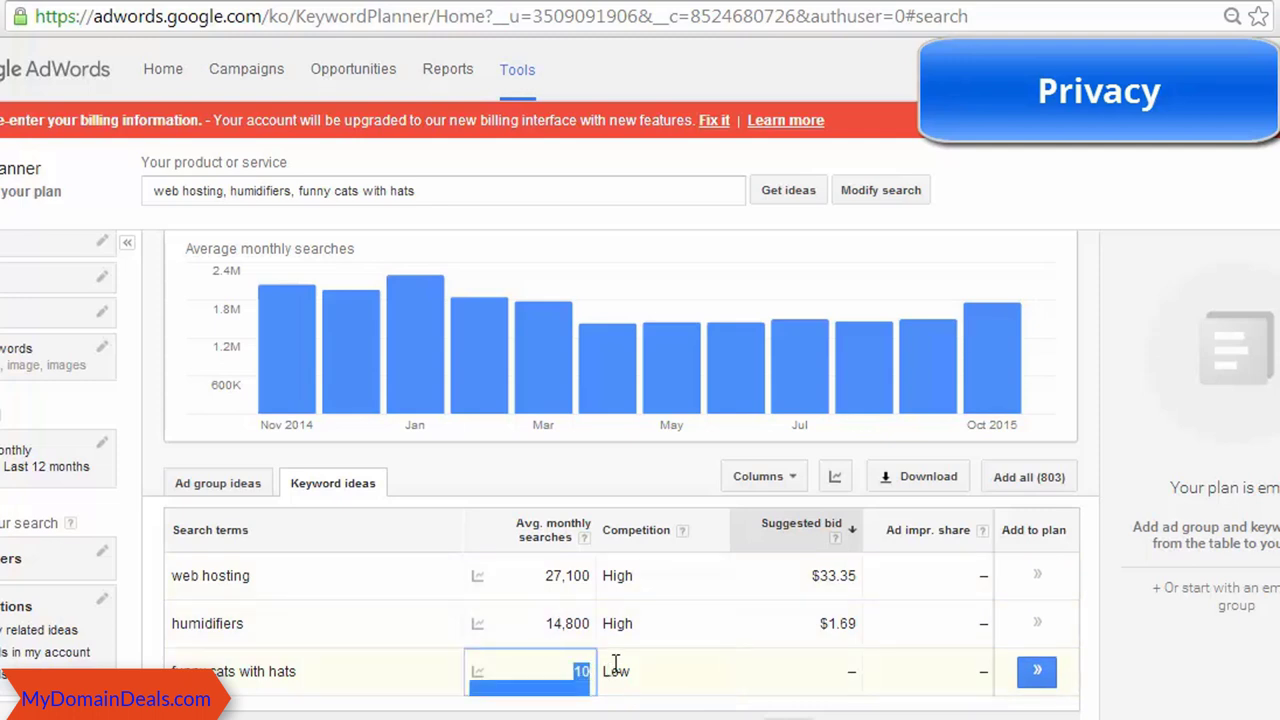
pyautogui.click(830, 680)
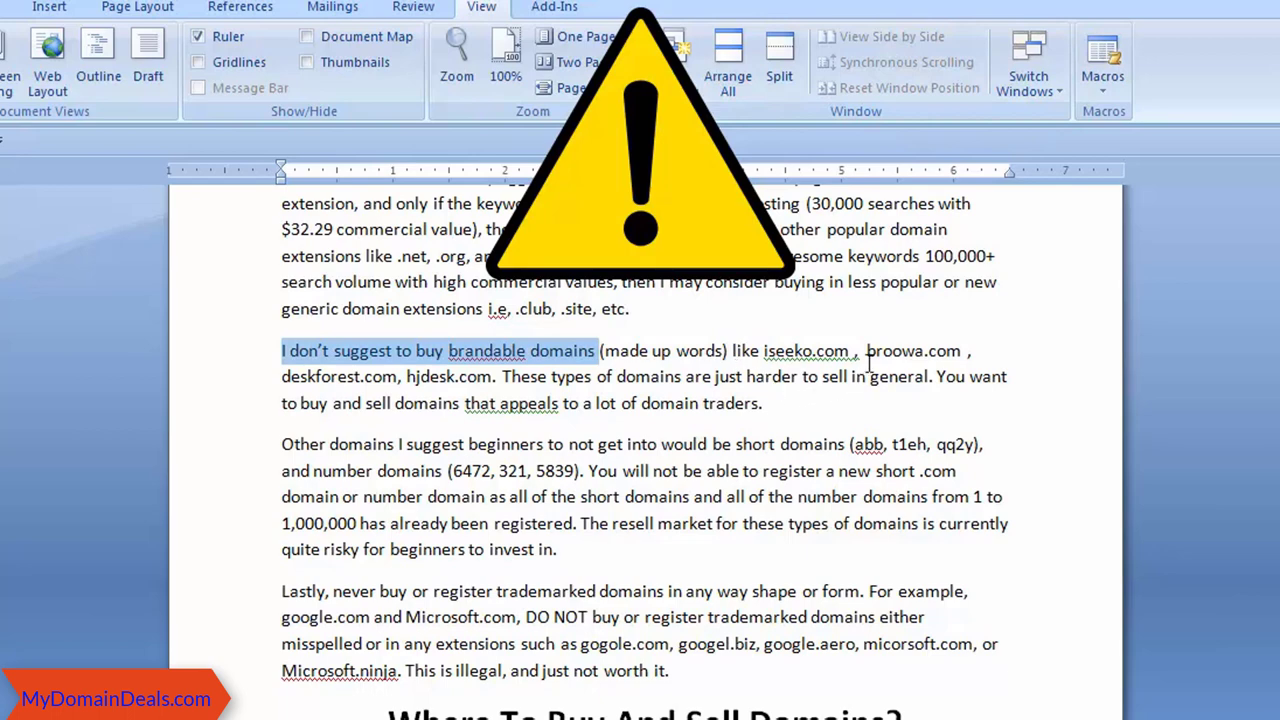
# Switch to the Word document and read the paragraph on brandable domains, highlighting examples such as iseeko.com
pyautogui.moveTo(764, 351); pyautogui.dragTo(818, 351)
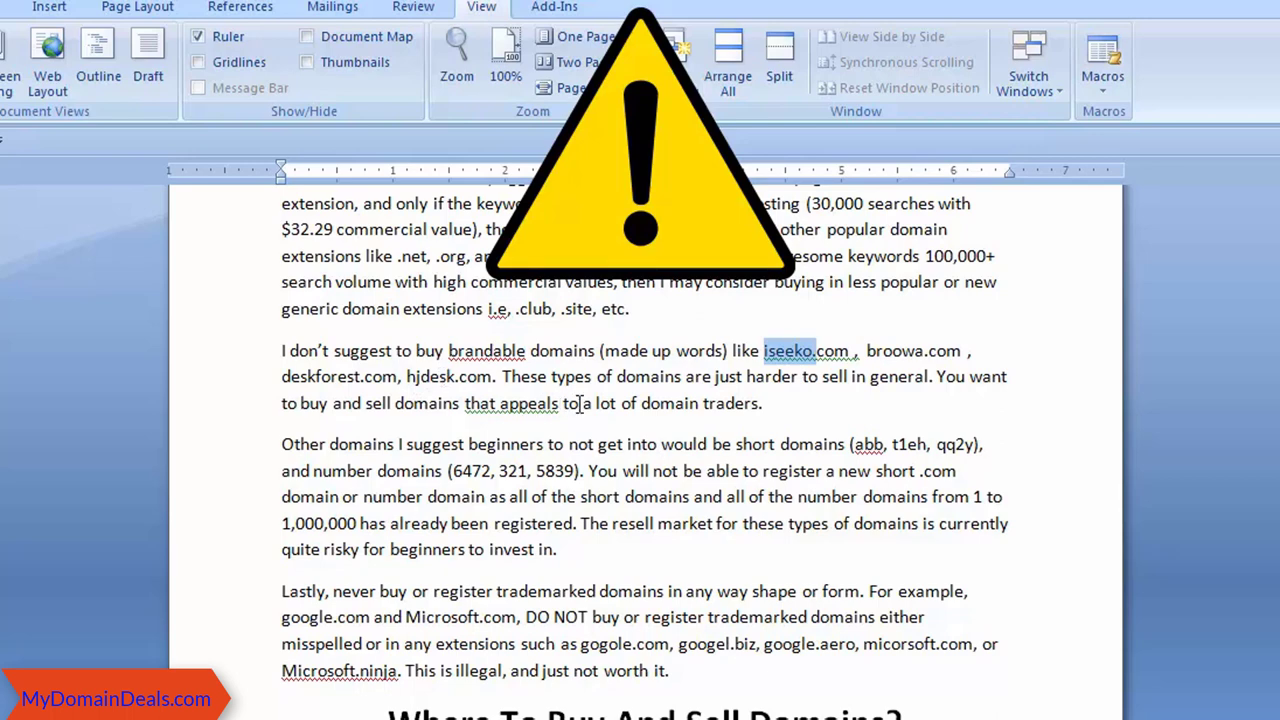
pyautogui.click(507, 376)
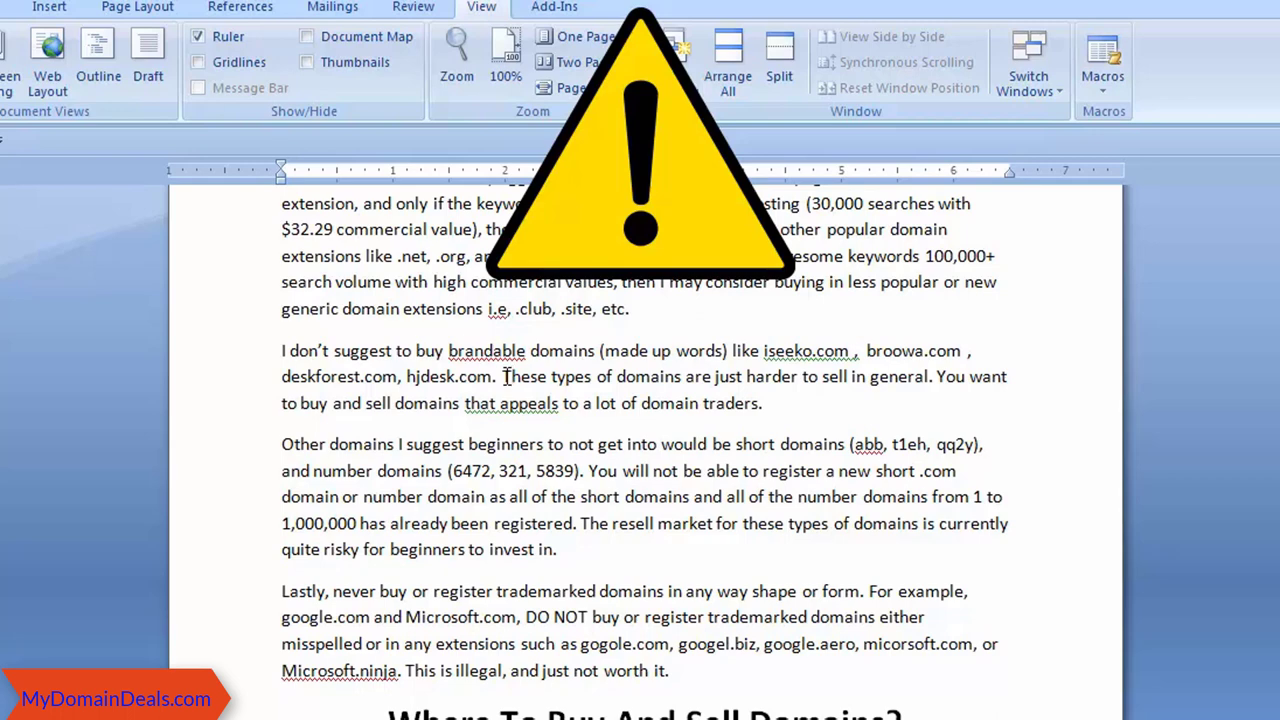
pyautogui.click(765, 403)
pyautogui.moveTo(765, 403); pyautogui.dragTo(335, 352)
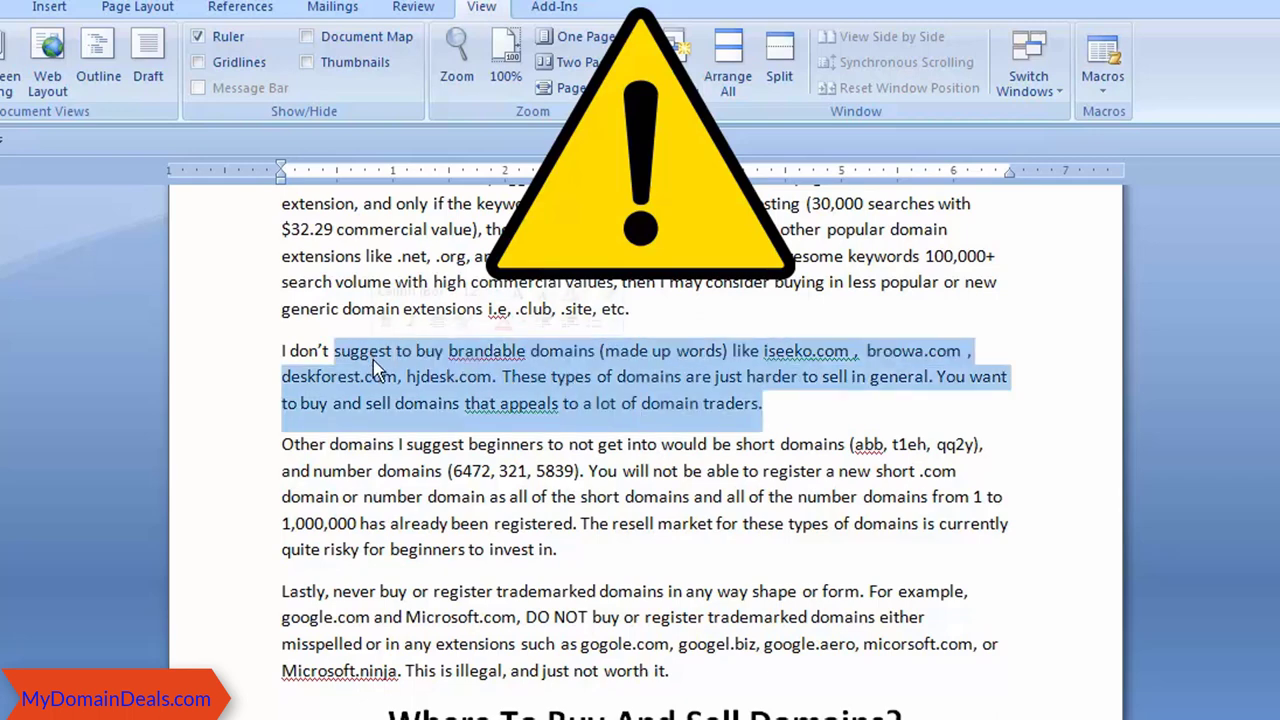
pyautogui.click(748, 378)
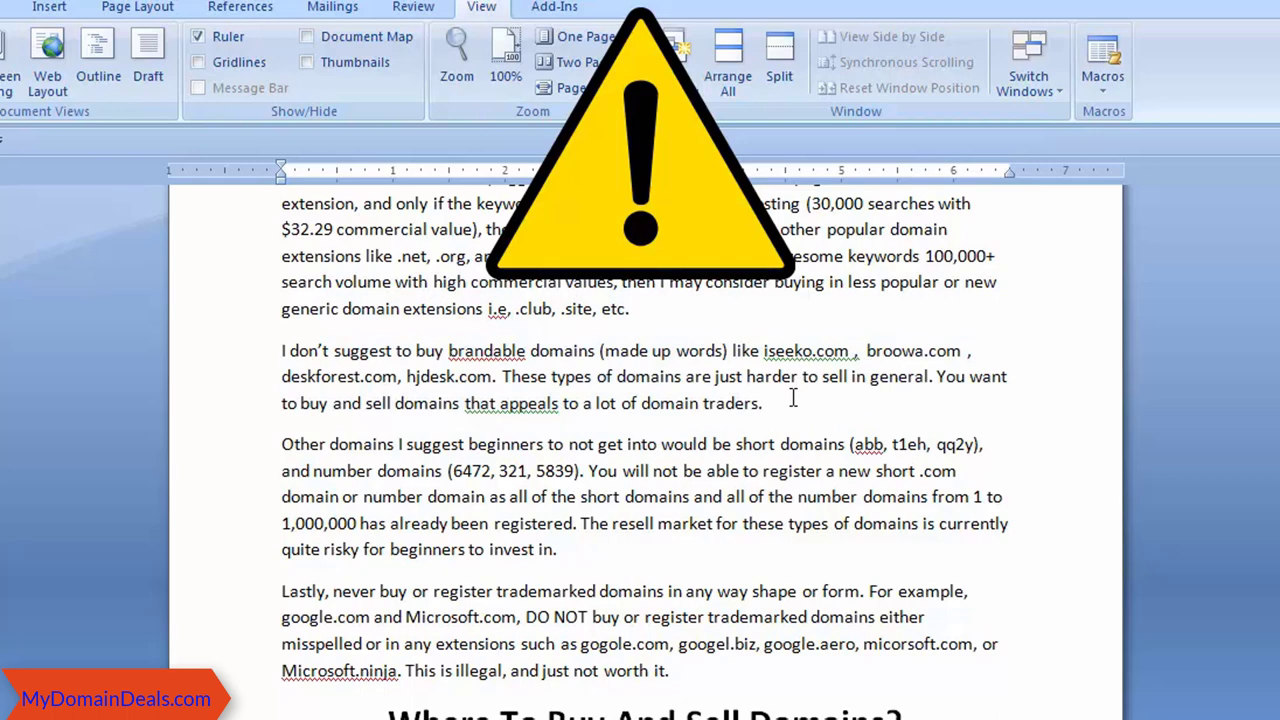
pyautogui.click(791, 397)
pyautogui.moveTo(780, 402); pyautogui.dragTo(502, 378)
pyautogui.moveTo(367, 368); pyautogui.dragTo(552, 378)
pyautogui.click(448, 350)
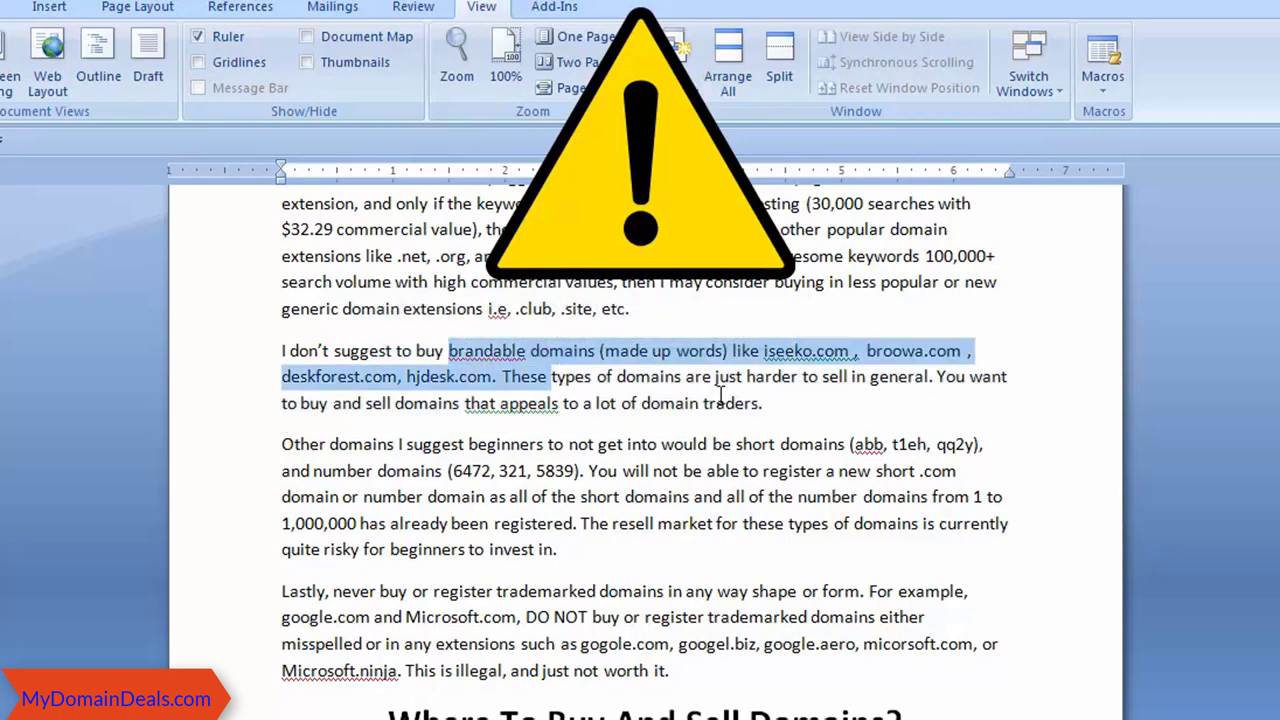
pyautogui.click(772, 401)
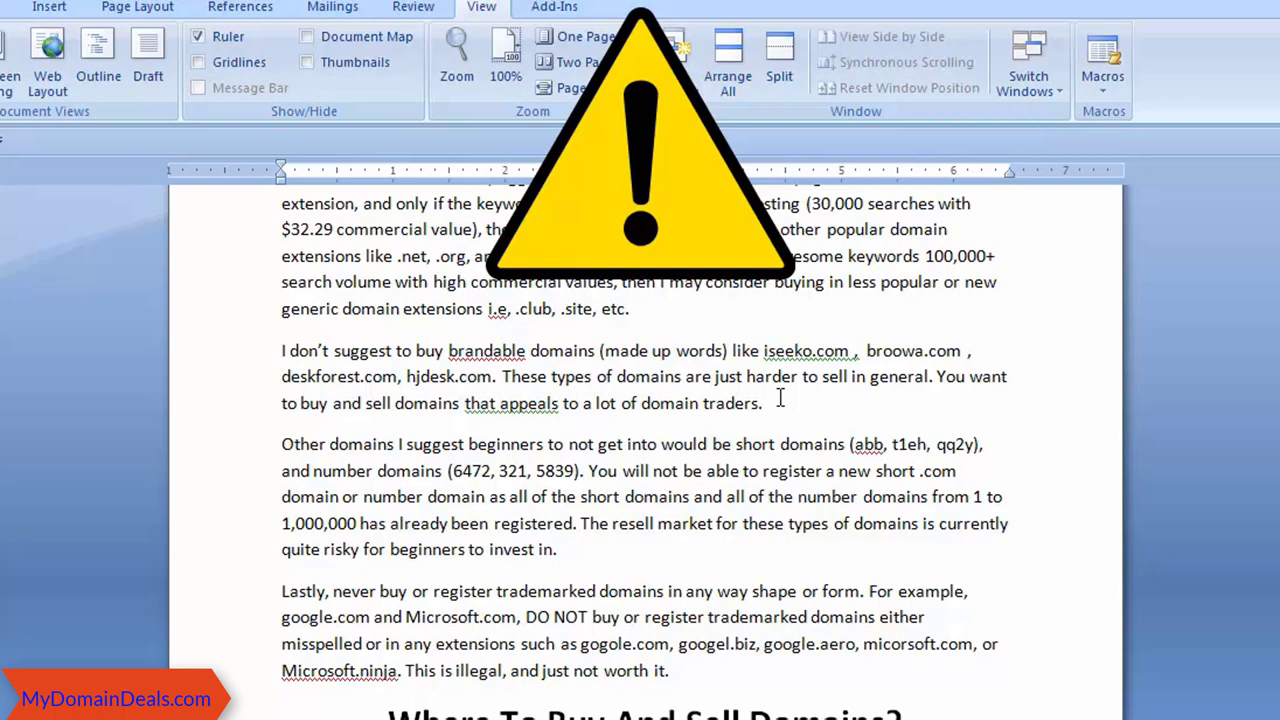
# Read the paragraph on short and number domains, highlighting the short domain examples abb, t1eh and qq2y
pyautogui.scroll(-1, 563, 492)
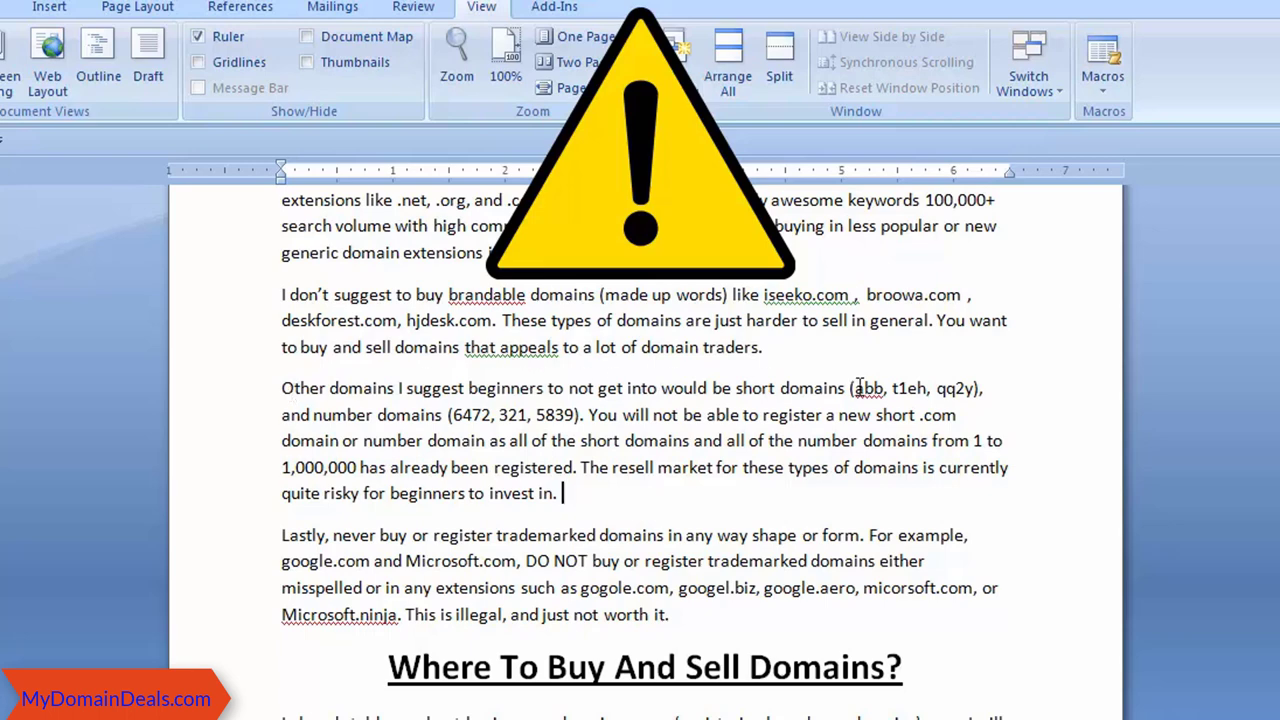
pyautogui.moveTo(850, 390); pyautogui.dragTo(978, 398)
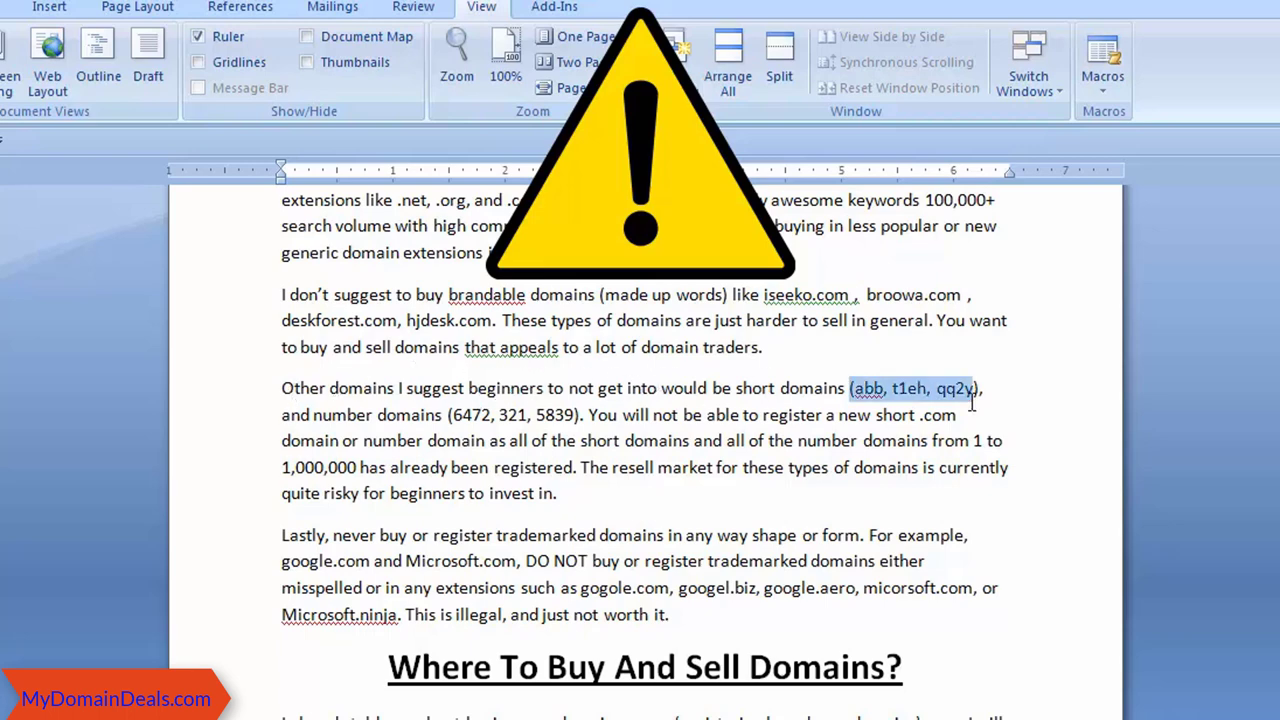
pyautogui.click(790, 395)
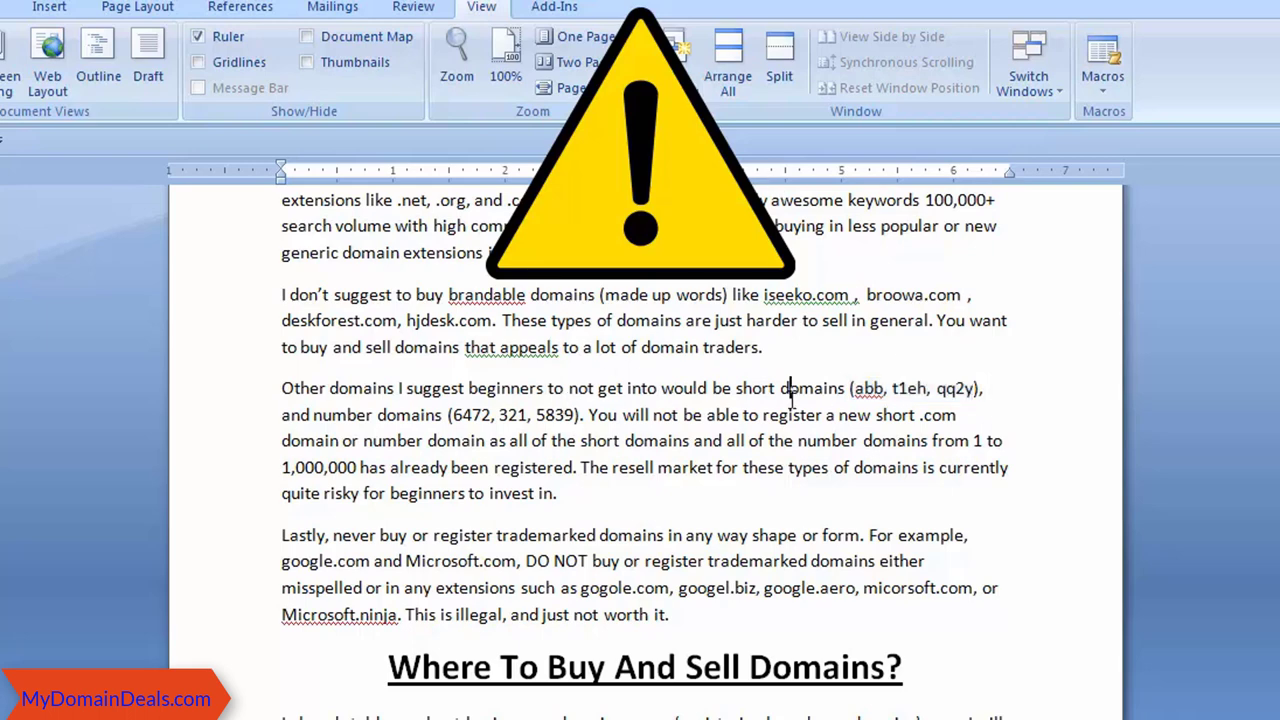
pyautogui.moveTo(748, 394); pyautogui.dragTo(850, 392)
pyautogui.click(852, 390)
pyautogui.doubleClick(860, 390)
pyautogui.click(897, 390)
pyautogui.moveTo(892, 390); pyautogui.dragTo(973, 390)
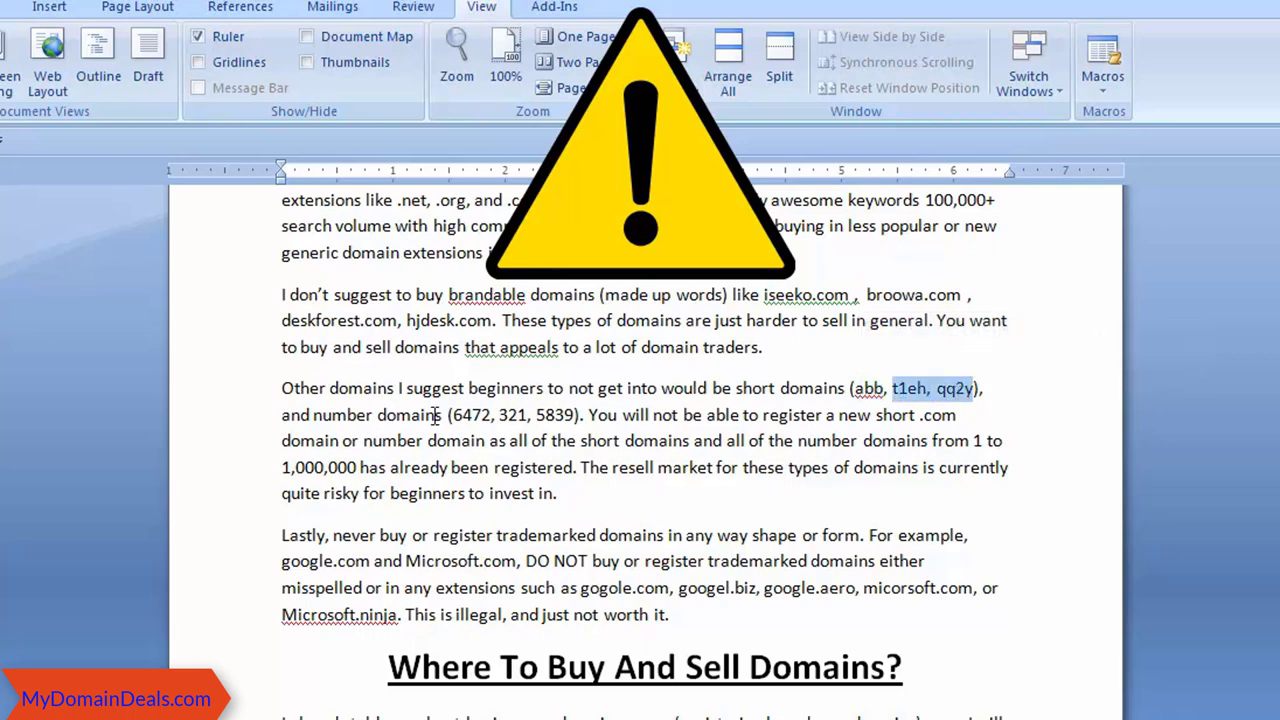